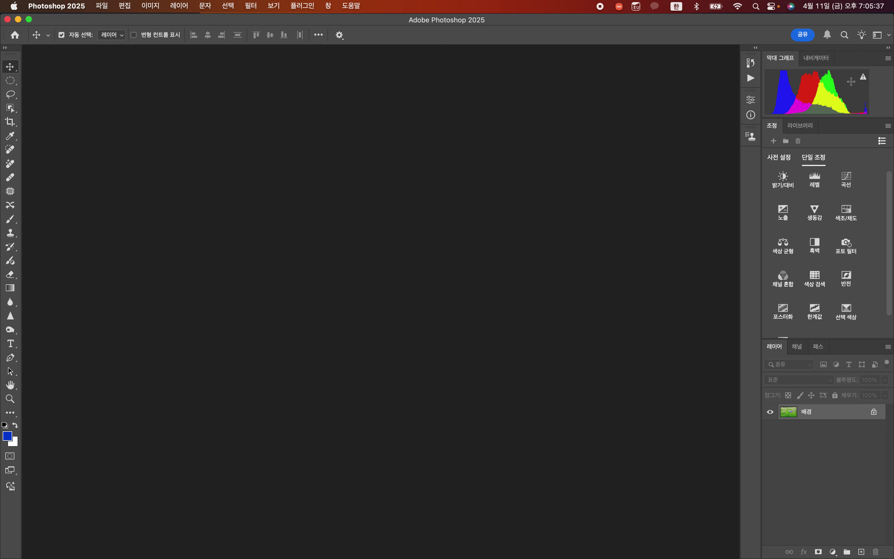
Step: Restore the minimized _16A6458 복사.jpg document and dock its floating window as a tabbed document
click(814, 57)
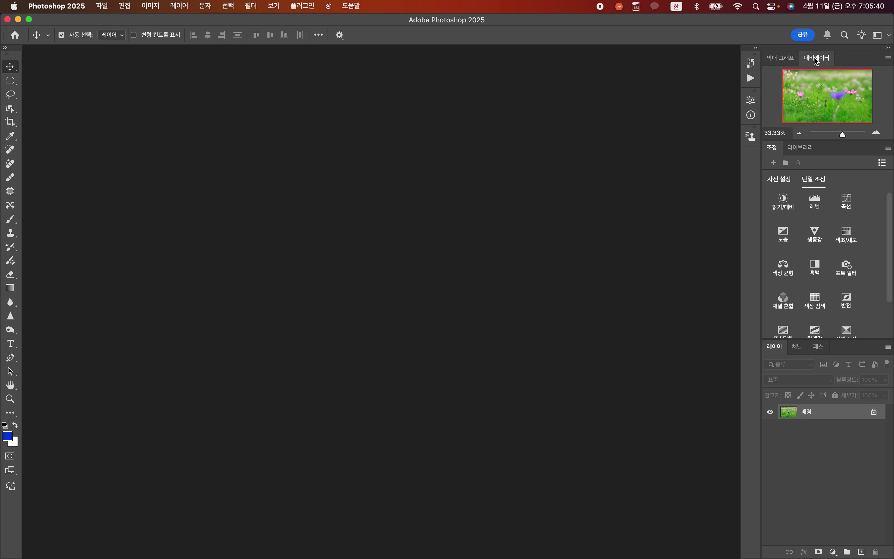
click(787, 62)
click(654, 548)
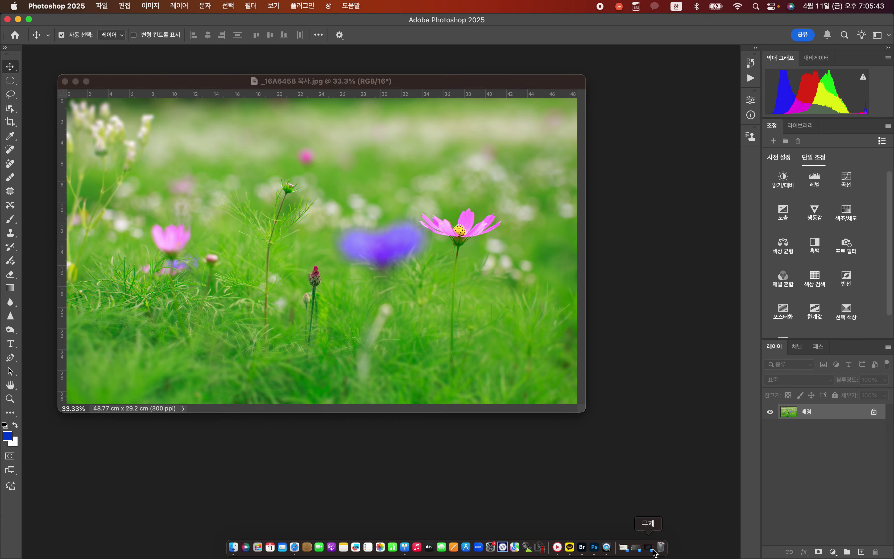
drag(367, 85, 361, 55)
mouse_move(115, 54)
mouse_down()
mouse_move(114, 90)
mouse_move(115, 51)
mouse_move(125, 112)
mouse_move(105, 102)
mouse_move(104, 54)
mouse_move(97, 65)
mouse_move(105, 56)
mouse_up()
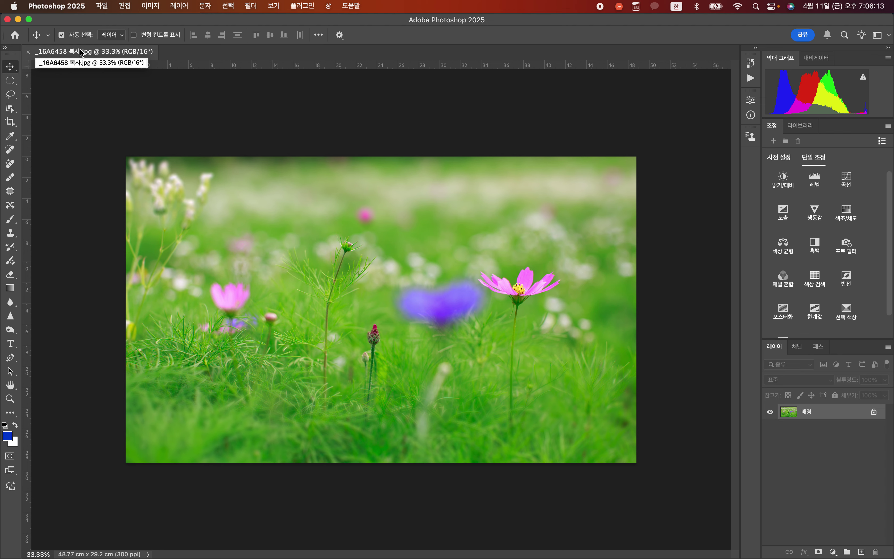
mouse_move(82, 53)
mouse_down()
mouse_move(87, 73)
mouse_move(115, 95)
mouse_move(96, 54)
mouse_up()
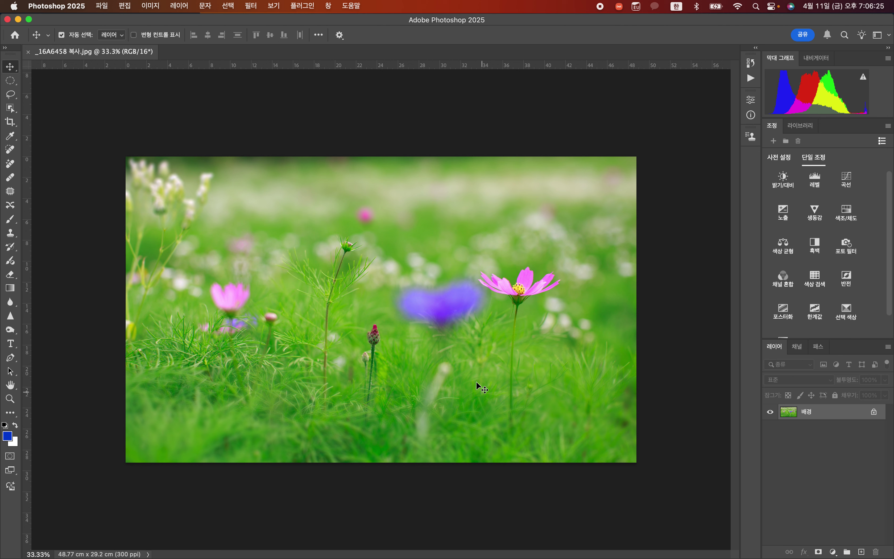
Step: Select the 사진 (Photography) workspace and show the Navigator
click(888, 36)
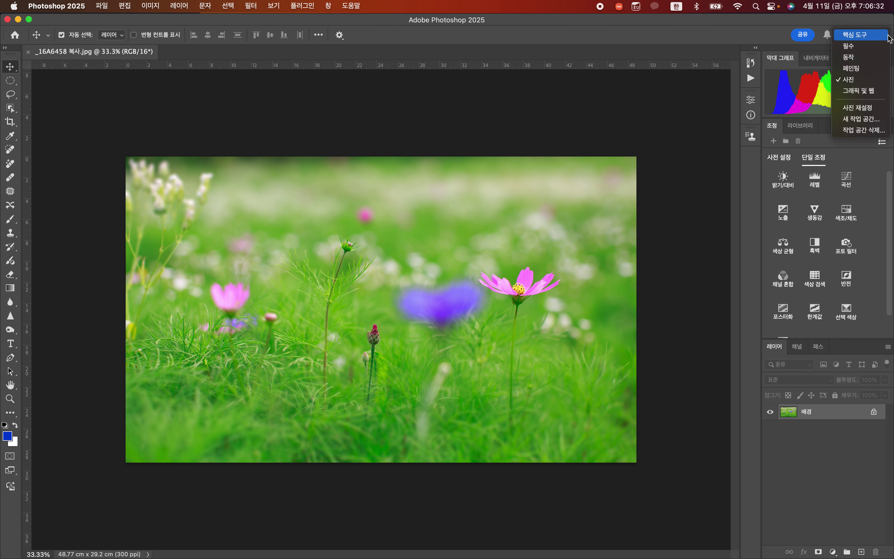
click(860, 81)
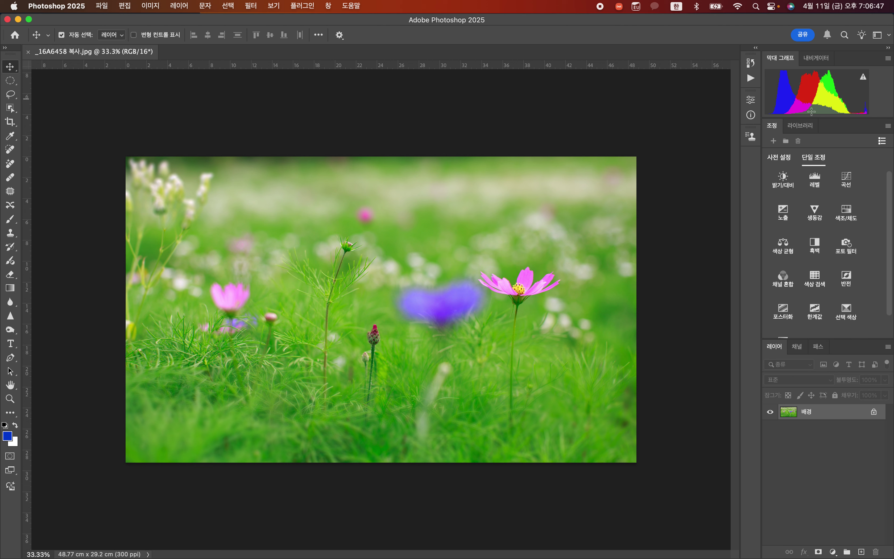
click(815, 59)
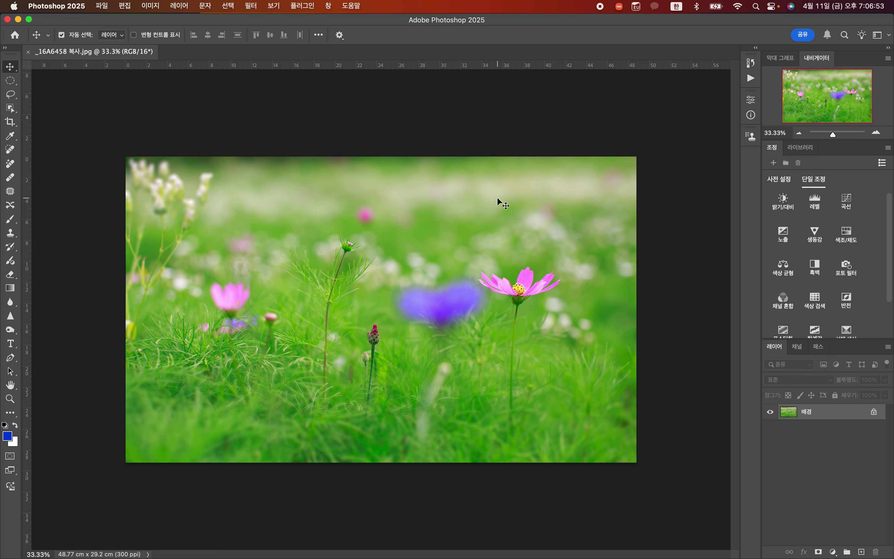
Step: Examine the flower buds and stems up close using the Navigator, ending with the whole photo fitted on screen
scroll(409, 242, up, 10)
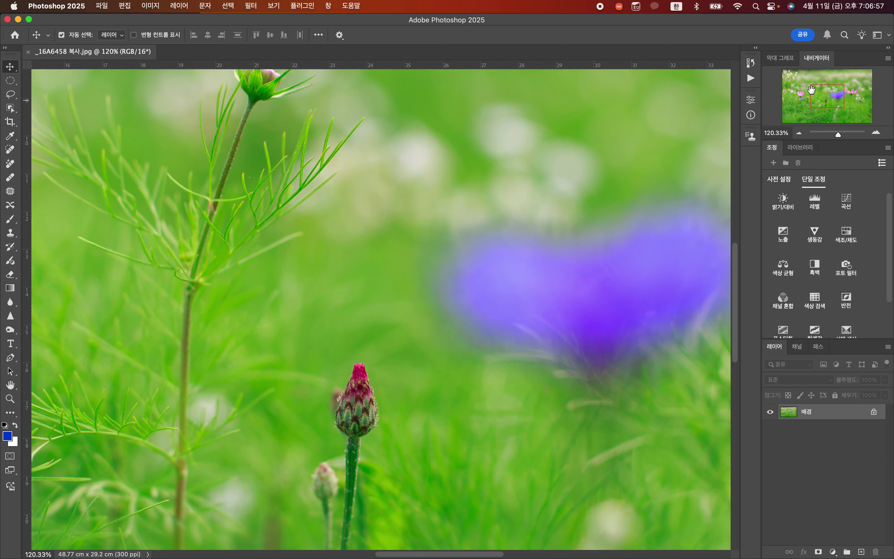
mouse_move(830, 95)
mouse_down()
mouse_move(854, 89)
mouse_move(807, 92)
mouse_move(801, 82)
mouse_move(817, 91)
mouse_up()
scroll(423, 214, up, 6)
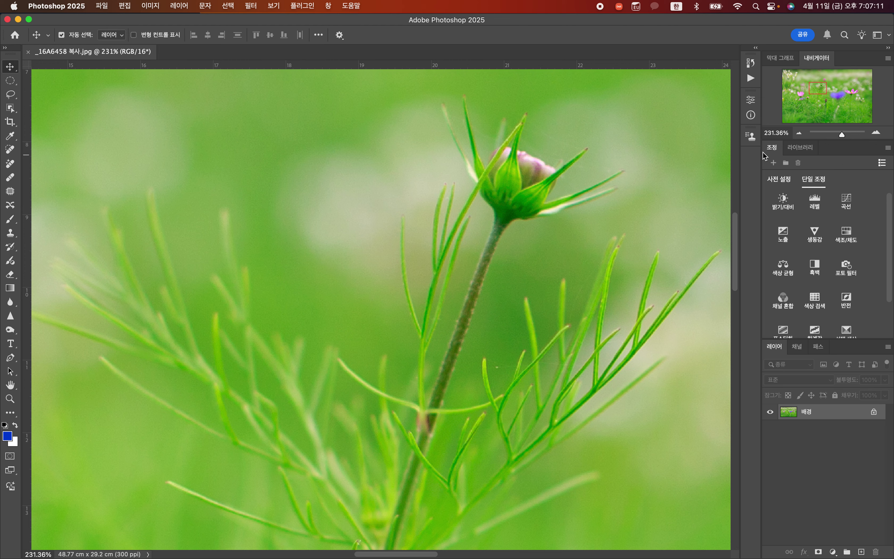
mouse_move(816, 89)
mouse_down()
mouse_move(803, 99)
mouse_move(816, 98)
mouse_up()
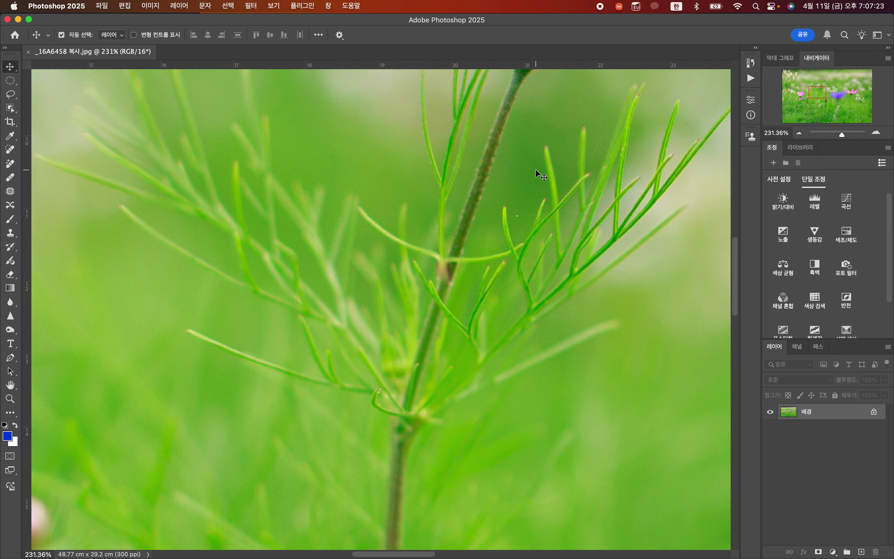
key(super+0)
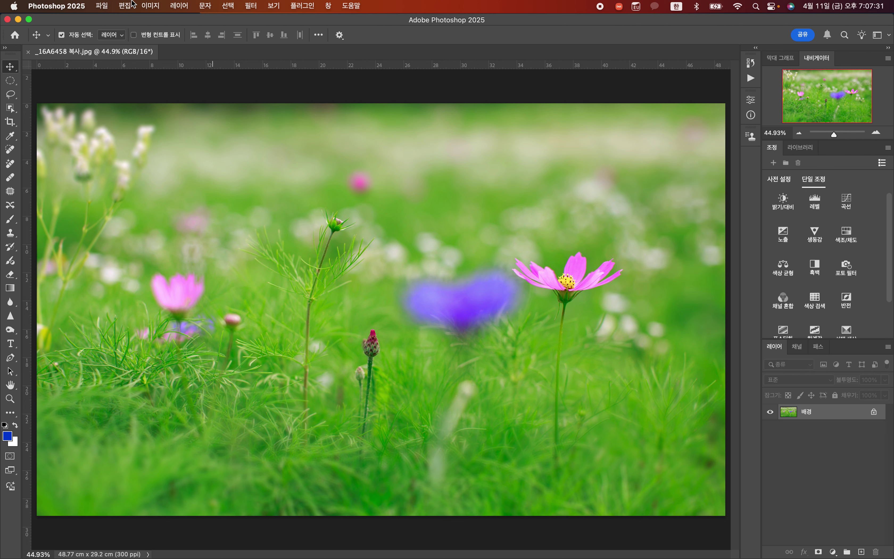
click(149, 6)
mouse_move(161, 40)
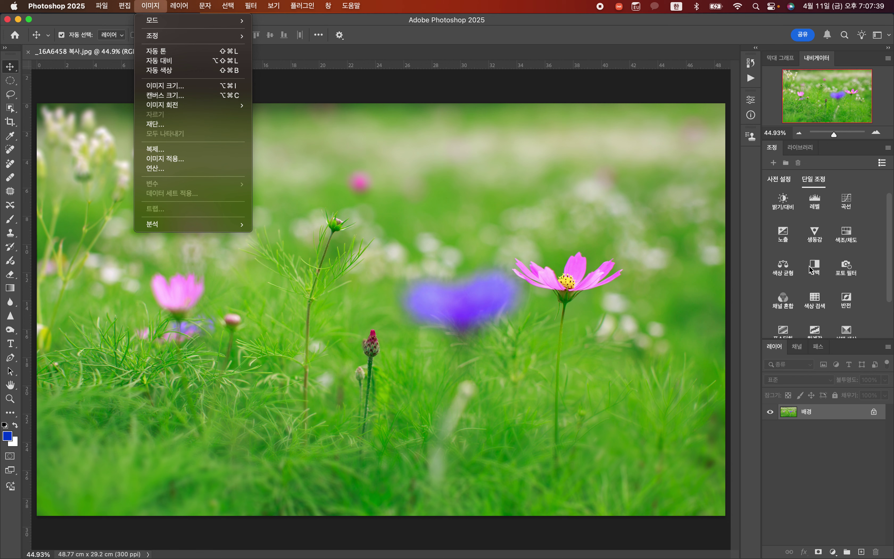
click(765, 146)
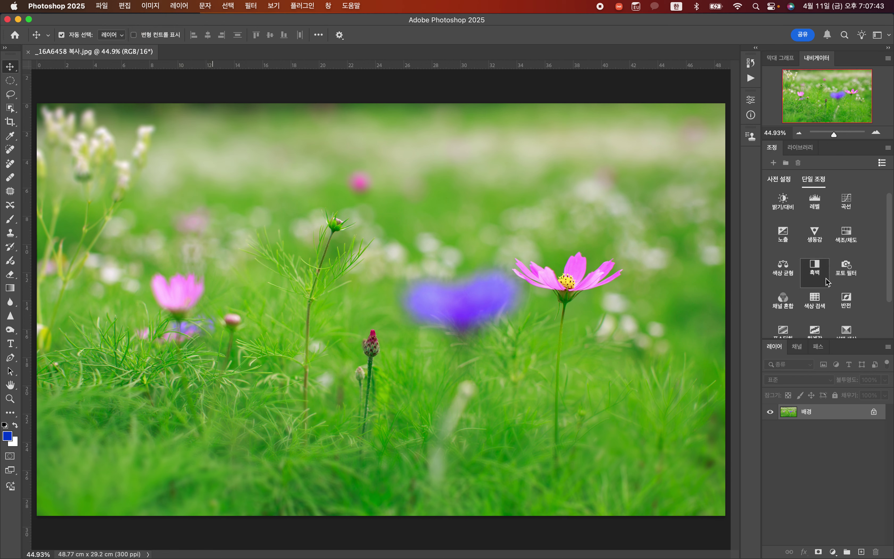
mouse_move(772, 150)
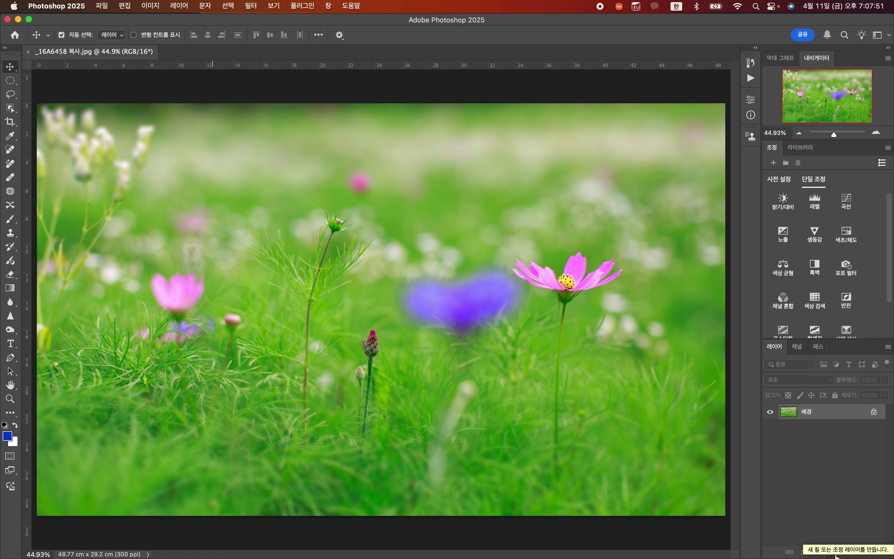
click(837, 556)
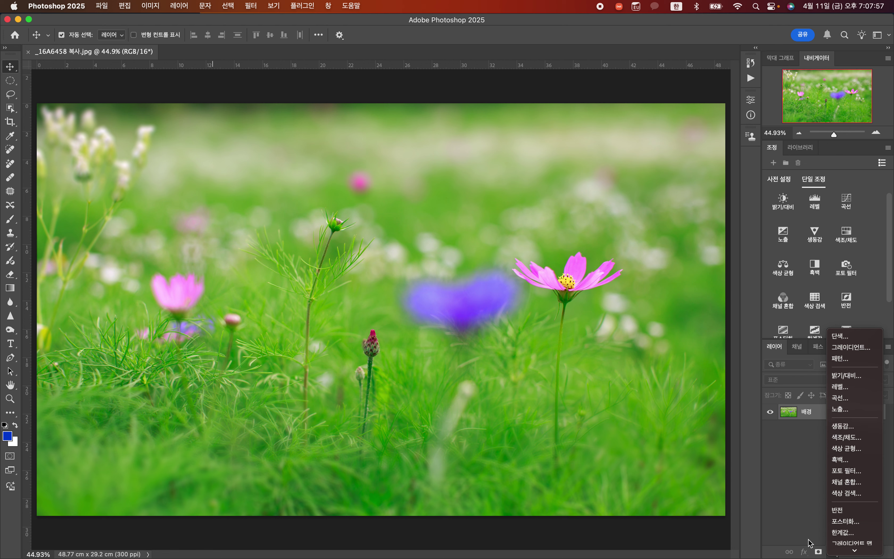
click(783, 458)
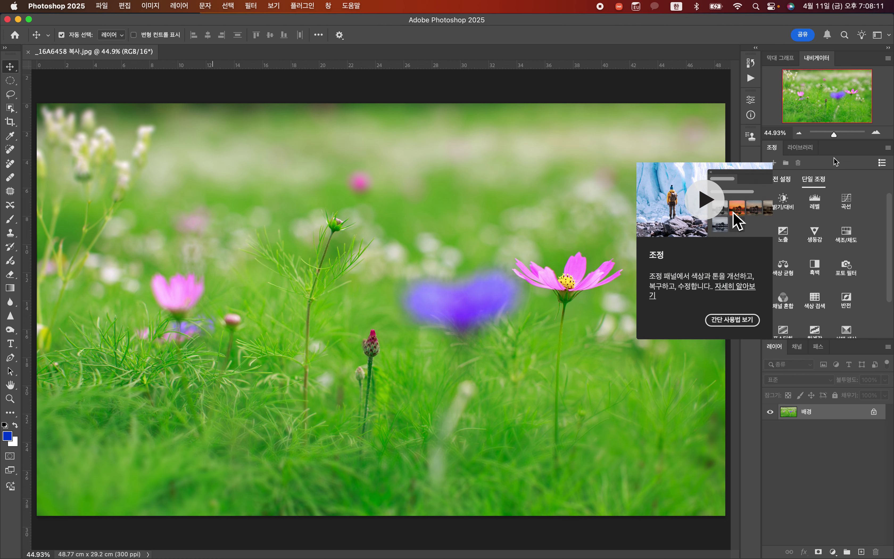
Step: Close the 조정 (Adjustments) and 라이브러리 (Libraries) panels
click(888, 148)
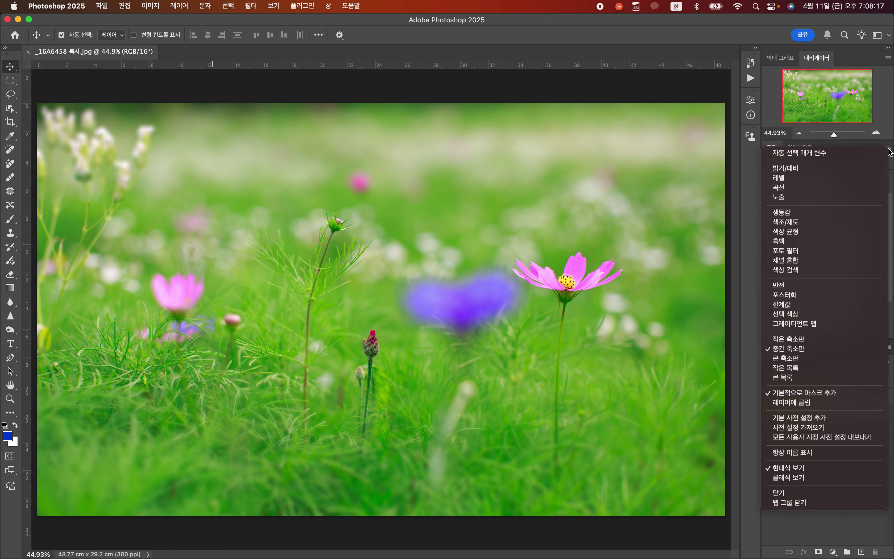
click(808, 493)
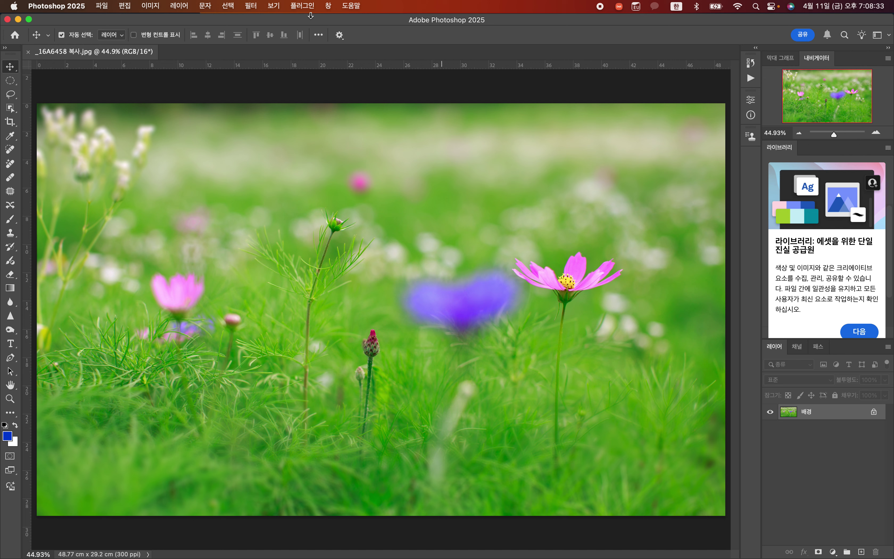
click(330, 6)
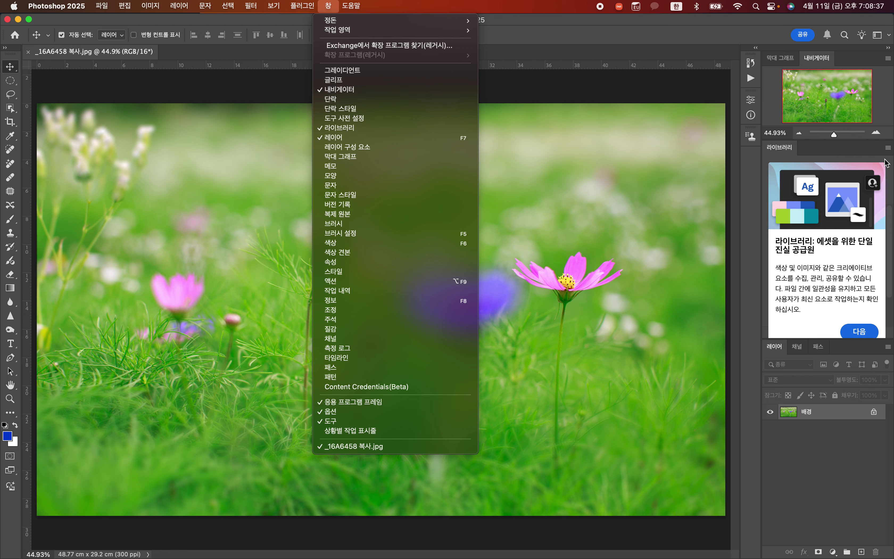
click(888, 149)
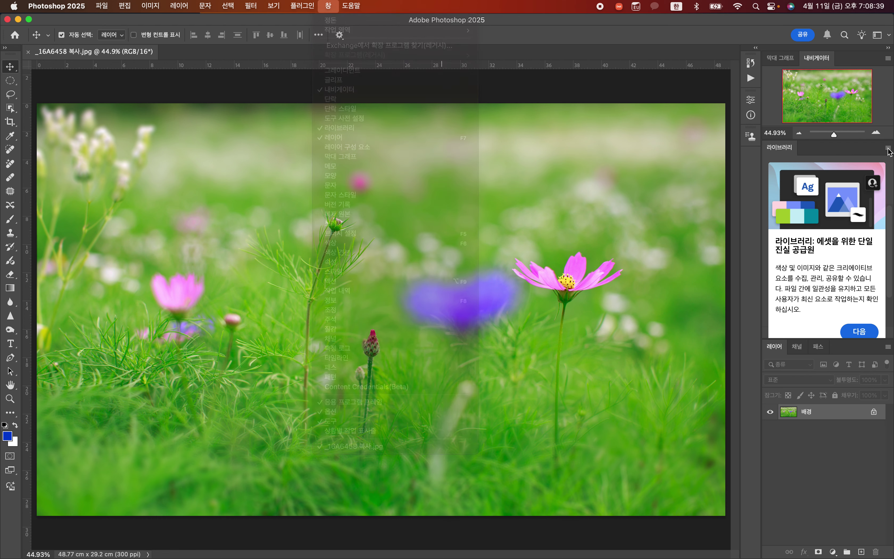
click(889, 149)
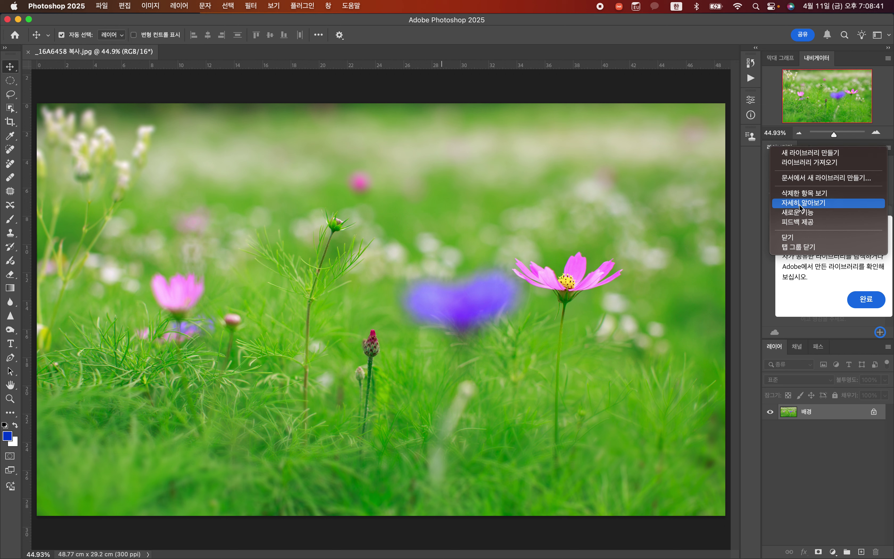
click(800, 237)
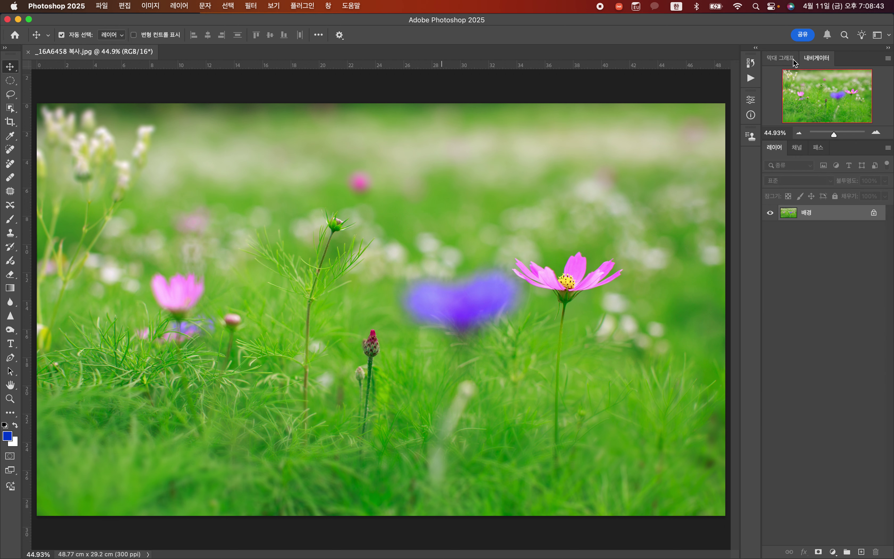
Step: Keep the Navigator shown instead of the histogram and enlarge its panel vertically
click(780, 58)
click(823, 59)
drag(808, 148, 814, 174)
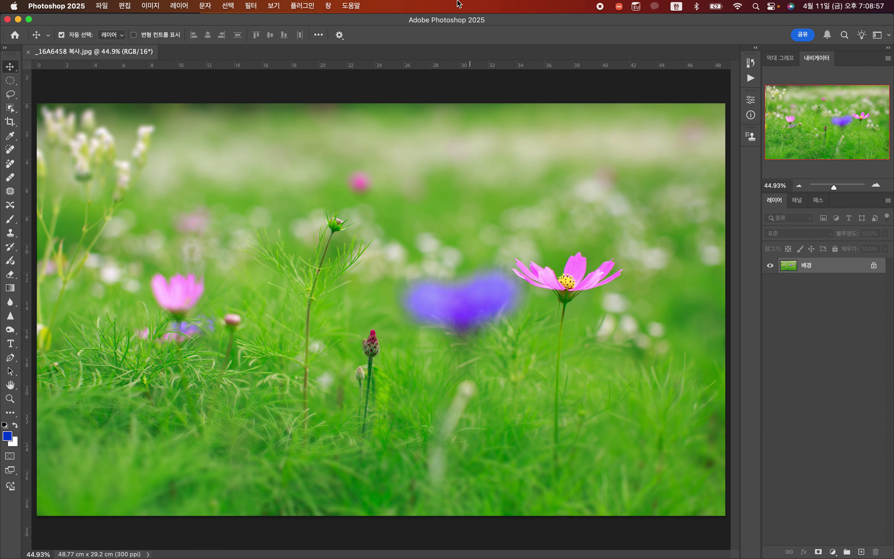
Step: Open the 작업 내역 (History) panel and dock it in the Layers group, ahead of 레이어 (Layers)
click(329, 6)
mouse_move(351, 6)
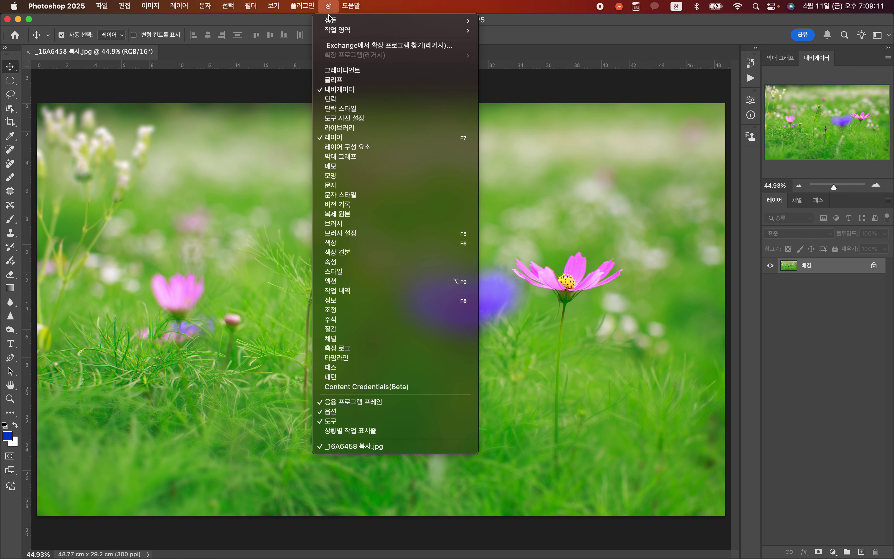
click(357, 292)
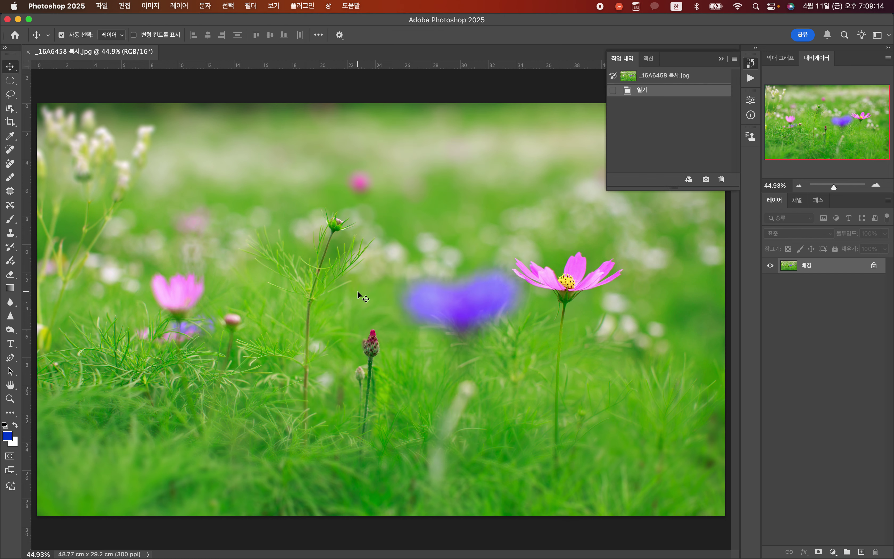
click(622, 59)
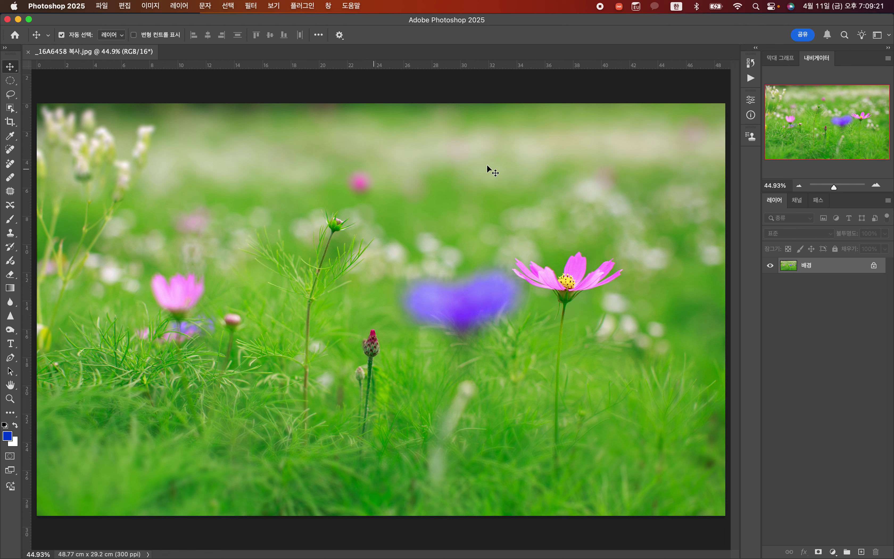
click(753, 64)
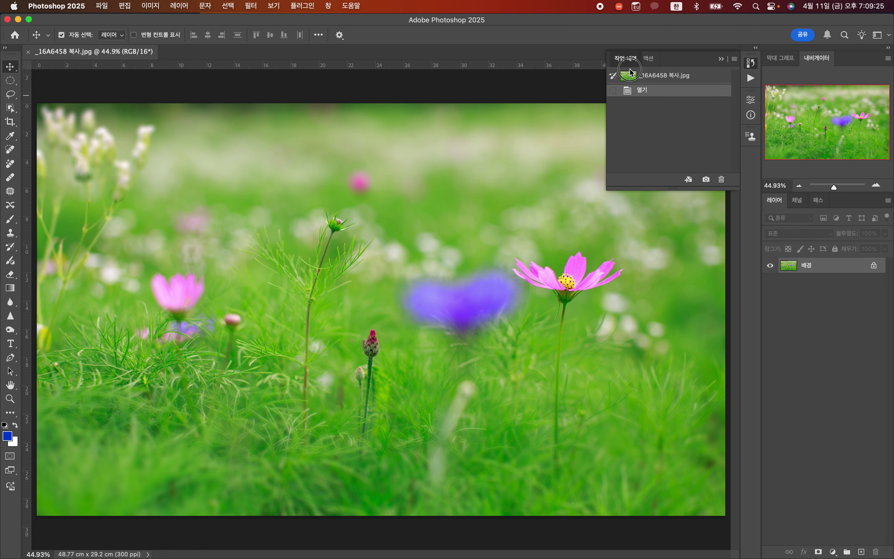
drag(627, 62, 778, 197)
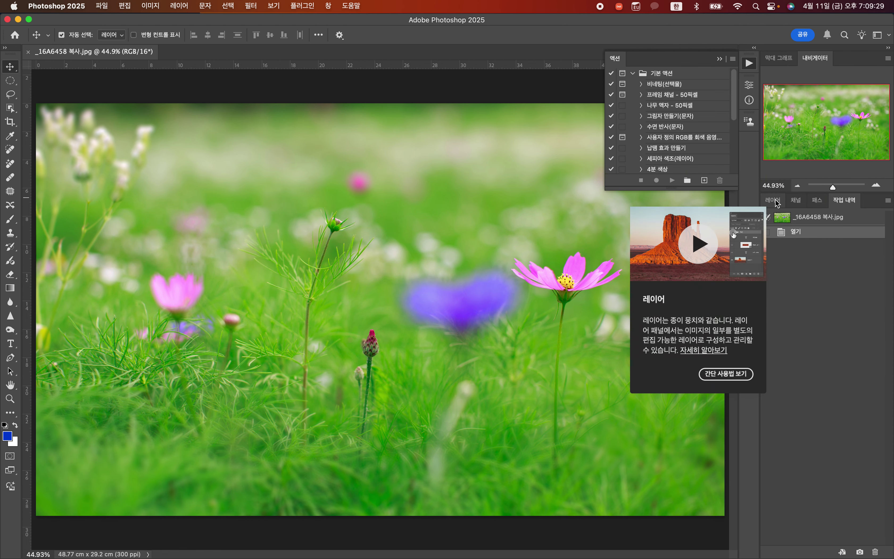
drag(851, 205, 779, 207)
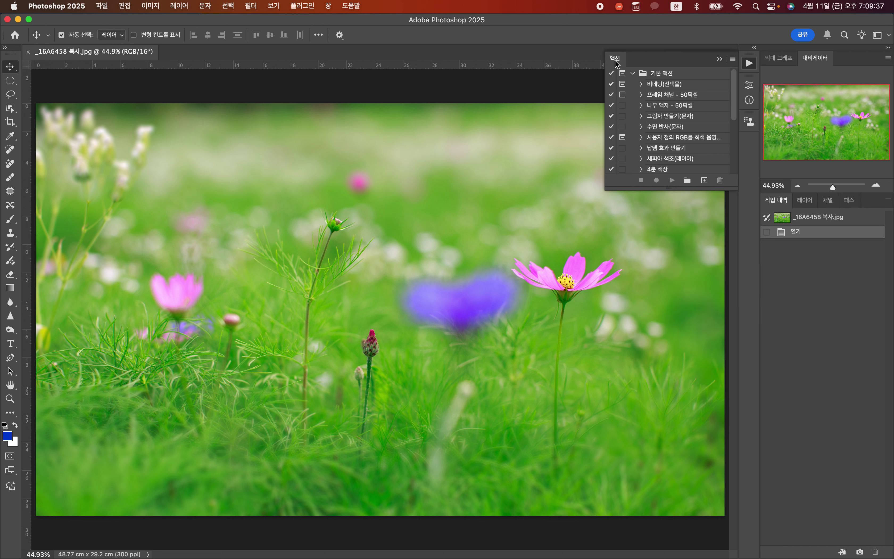
Step: Dock the 액션 (Actions) panel between Layers and Channels, and bring the History panel forward in the same group
scroll(688, 120, down, 5)
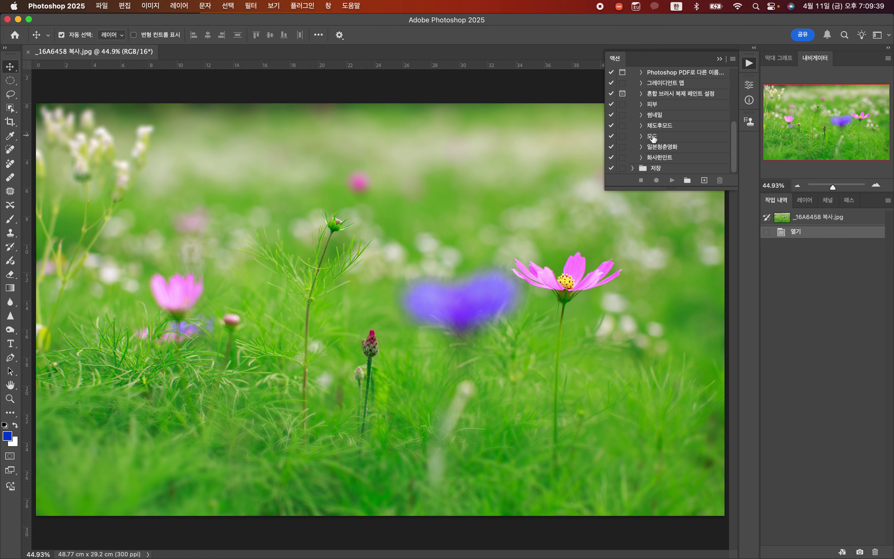
scroll(653, 137, up, 5)
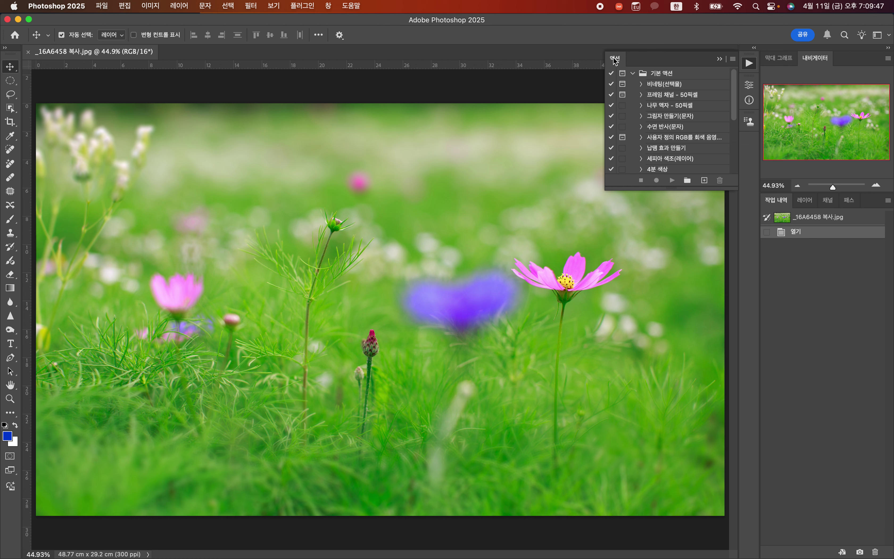
drag(614, 59, 819, 203)
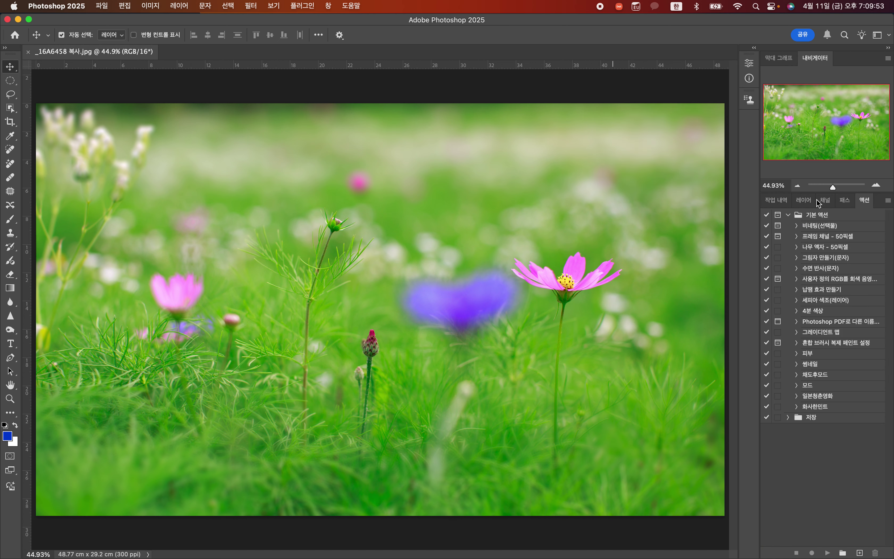
drag(873, 203, 821, 203)
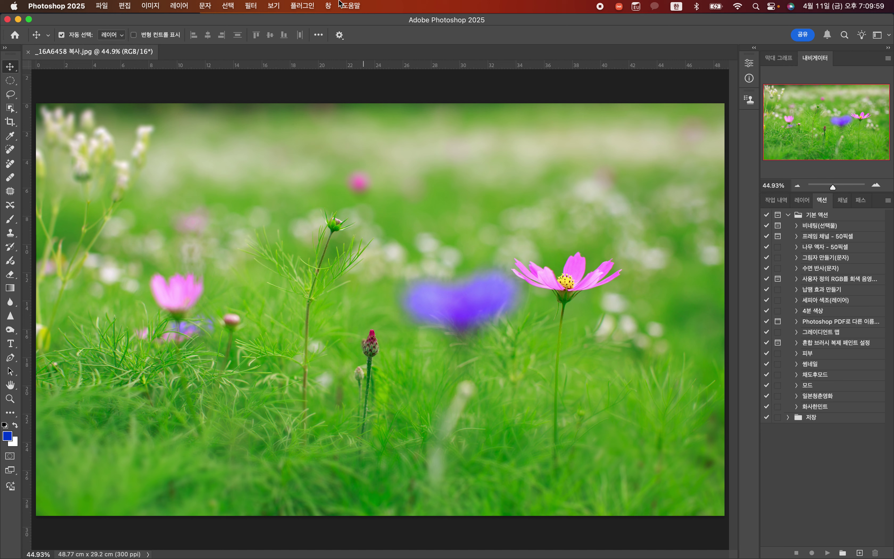
click(330, 6)
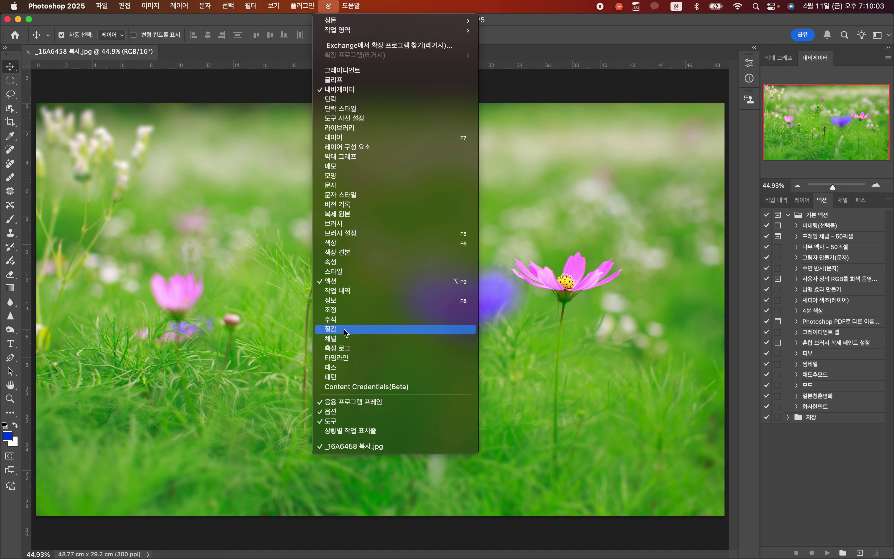
click(341, 291)
Step: Show the layer list and duplicate the 배경 (Background) layer to make eight stacked copies
click(801, 200)
key(super+j)
key(super+j)
key(super+j)
key(super+j)
key(super+j)
key(super+j)
key(super+j)
key(super+j)
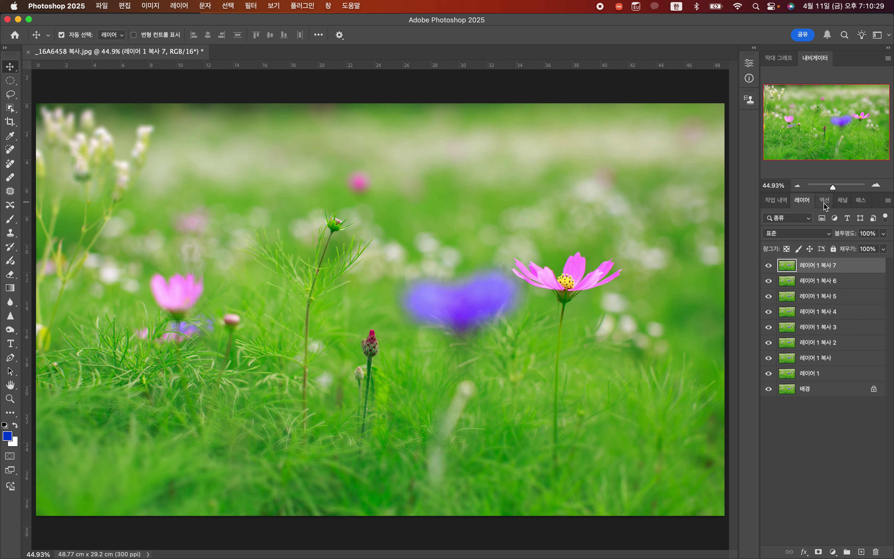
Step: Add a 곡선 (Curves) adjustment layer above the topmost layer copy and collapse its properties panel
click(834, 552)
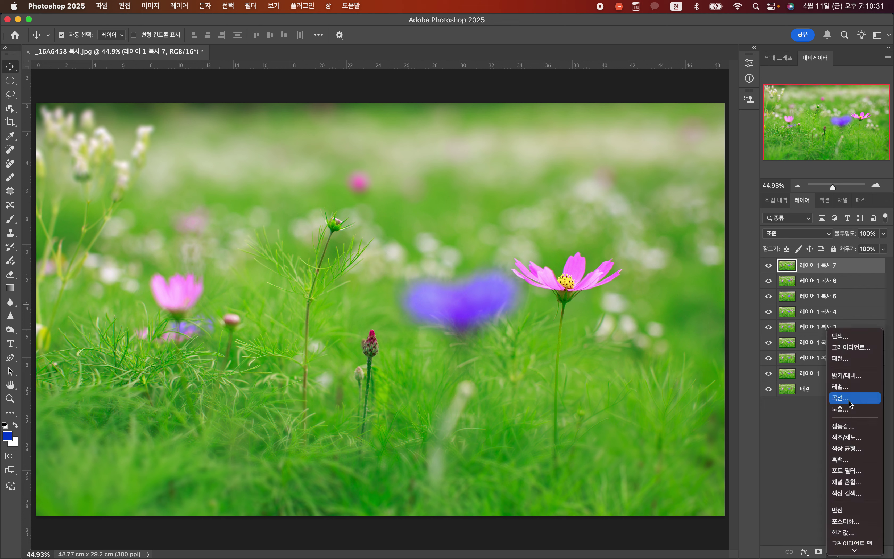
click(847, 401)
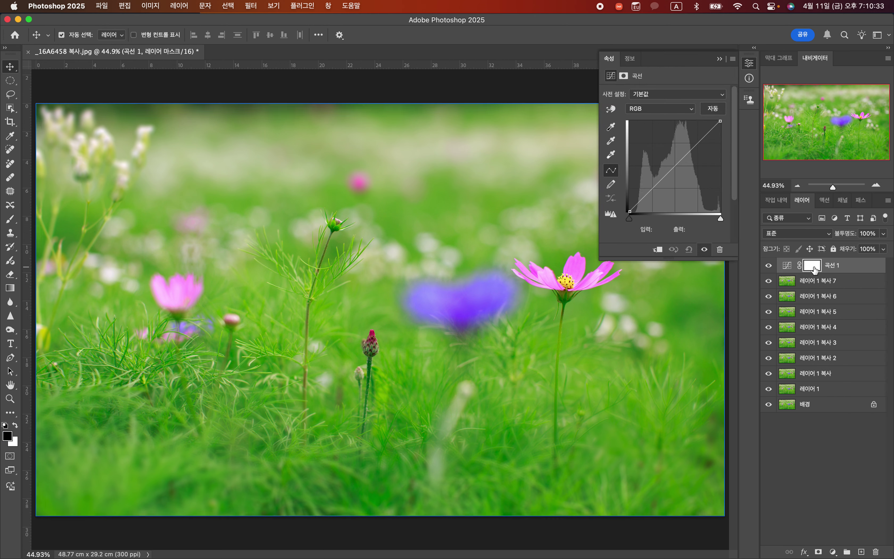
click(720, 59)
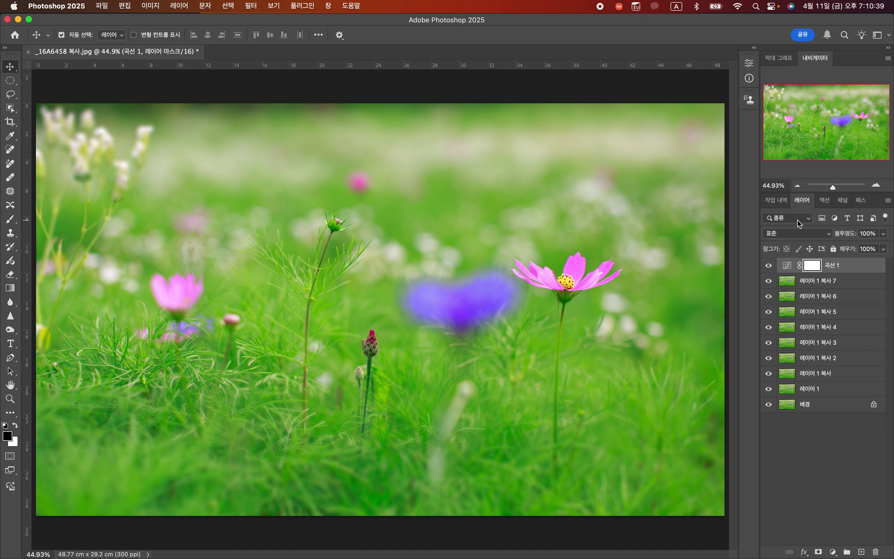
Step: Adjust the divider between the Navigator and Layers panels so the Navigator is taller while the full layer stack still fits
drag(806, 193, 809, 550)
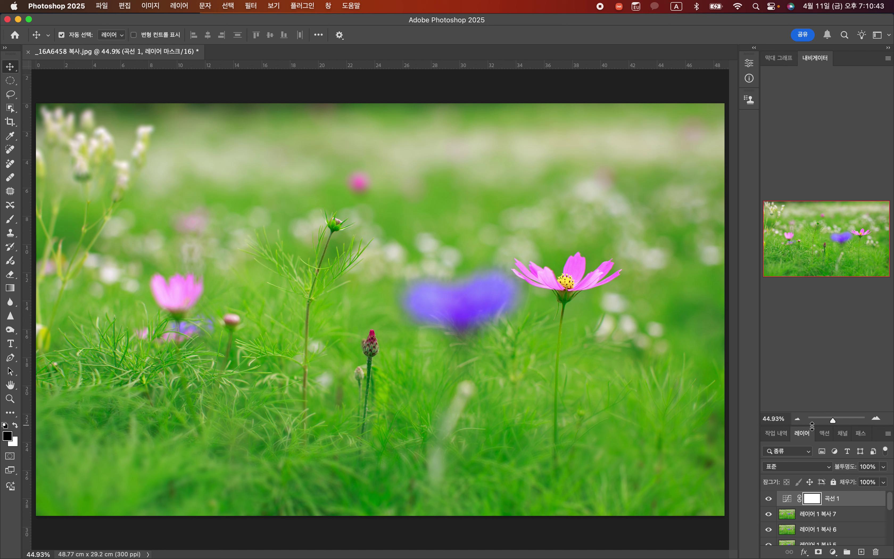
drag(812, 425, 800, 301)
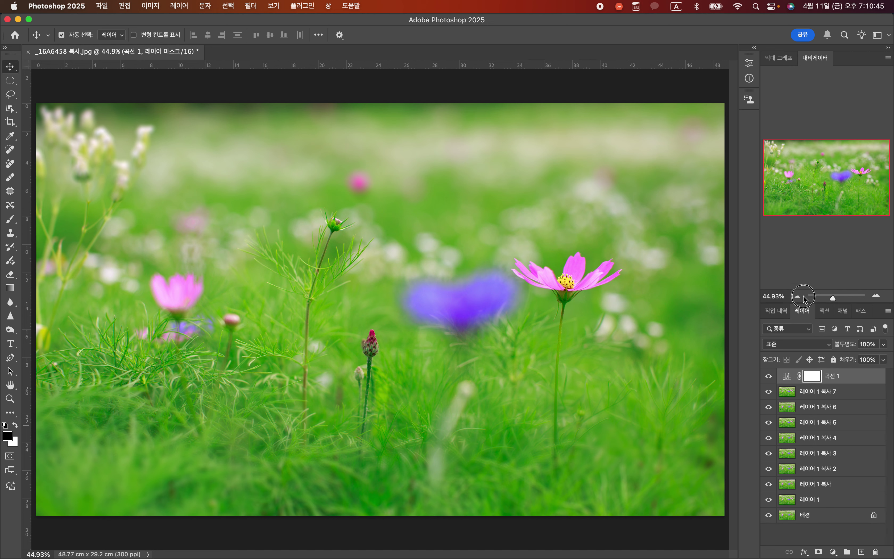
click(818, 308)
click(803, 310)
Step: Roll the document back to the 열기 (Open) state in the History panel and check the layer list
click(774, 313)
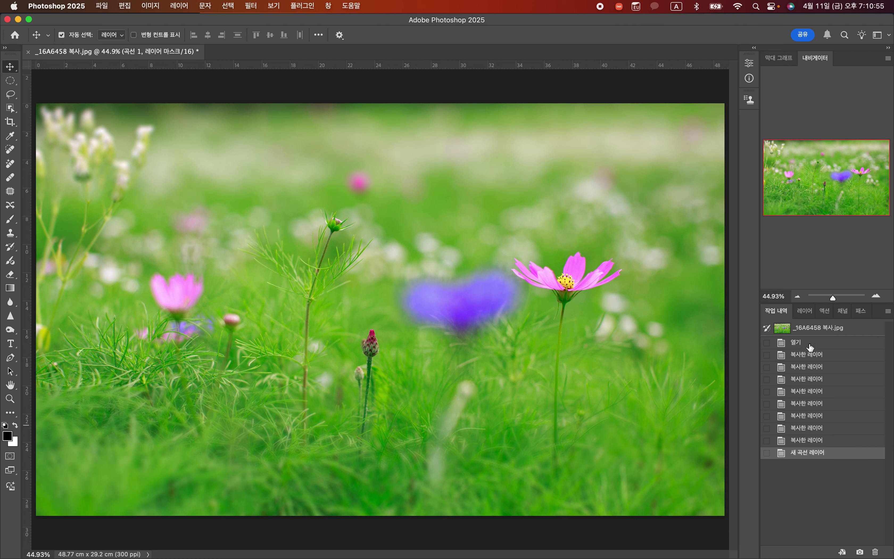
click(799, 345)
click(804, 310)
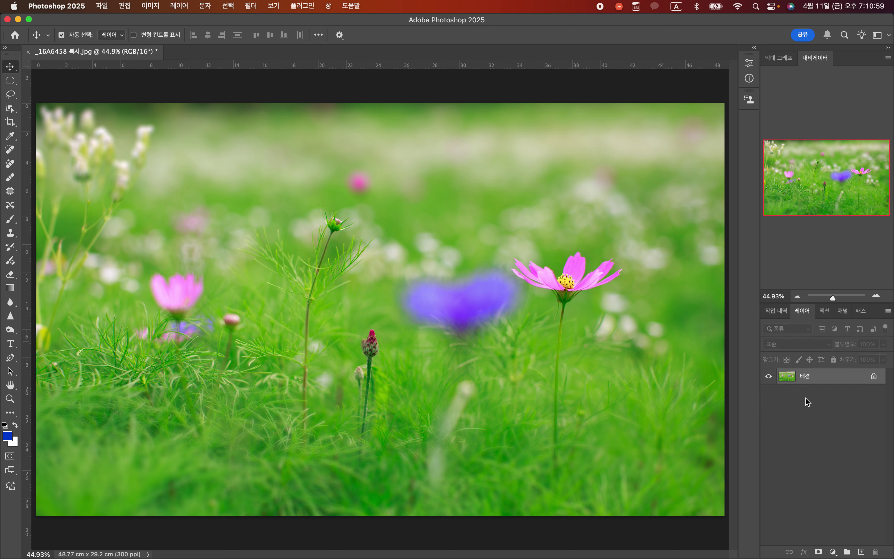
Step: Restore the 새 곡선 레이어 (New Curves Layer) history state and check the layer list
click(777, 310)
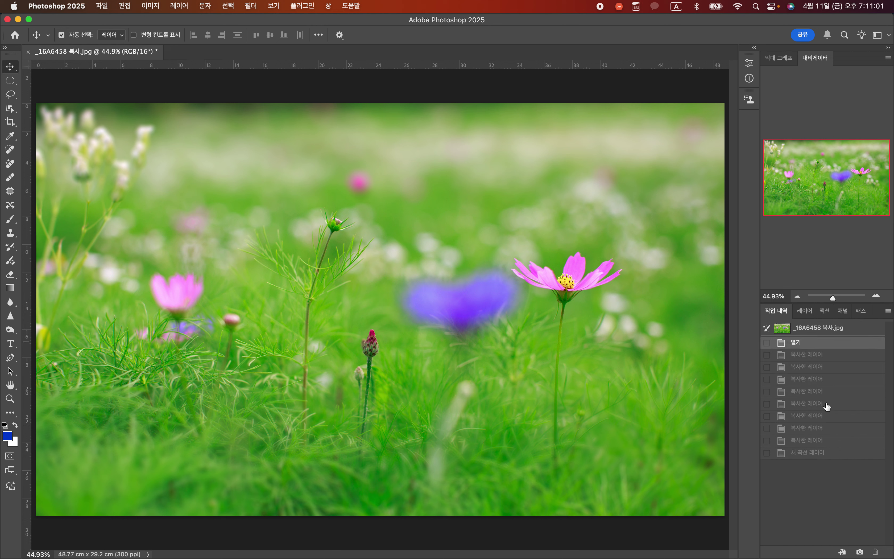
click(815, 453)
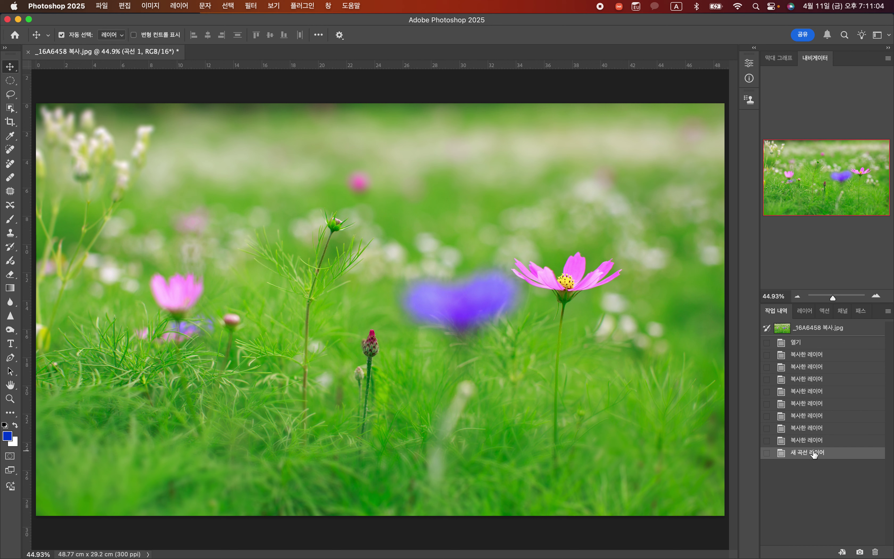
click(806, 312)
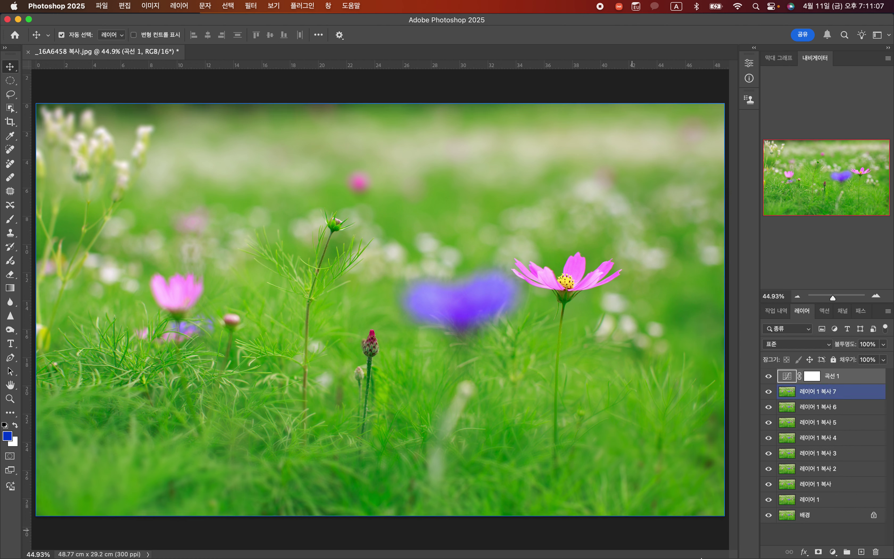
Step: Revert the document through the History panel to its originally opened state and bring the layer list forward
click(776, 311)
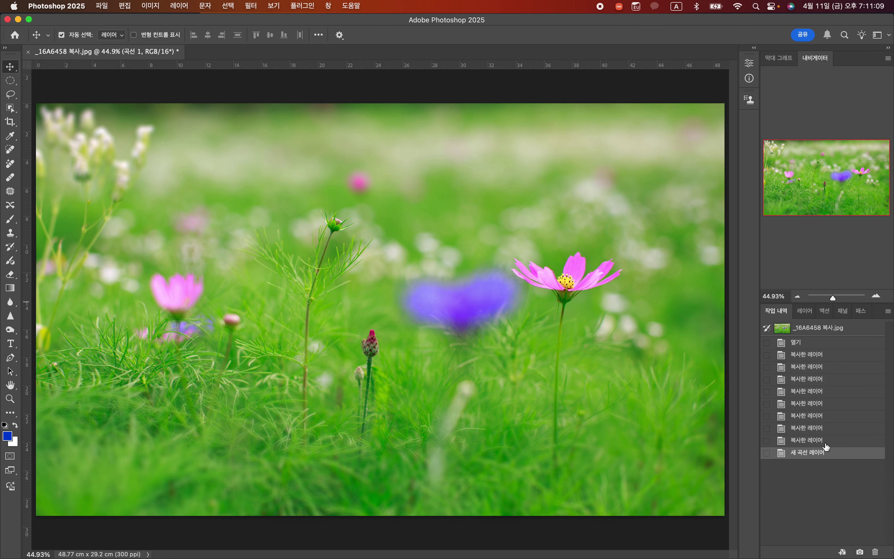
click(796, 343)
click(805, 311)
Step: Shorten the Navigator panel to give the Layers group more height, and bring the History panel forward
drag(827, 304, 827, 172)
click(328, 6)
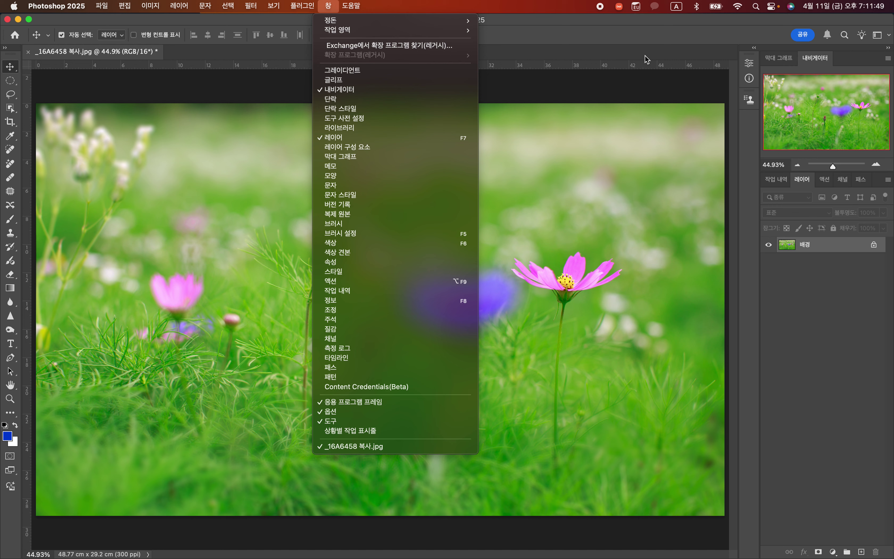
click(773, 185)
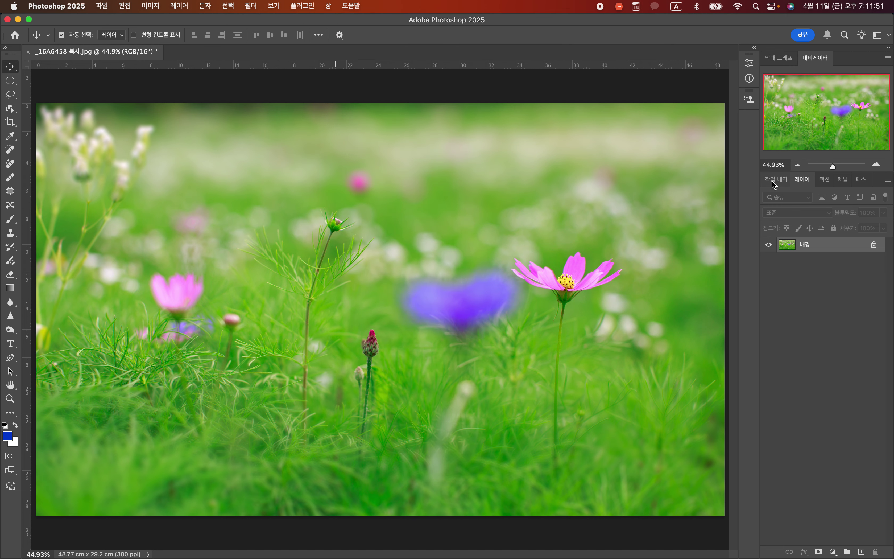
click(772, 181)
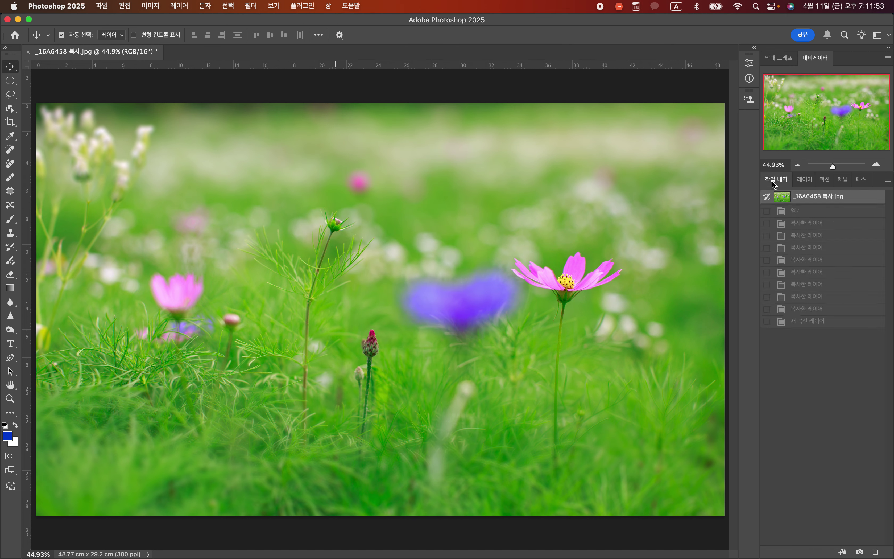